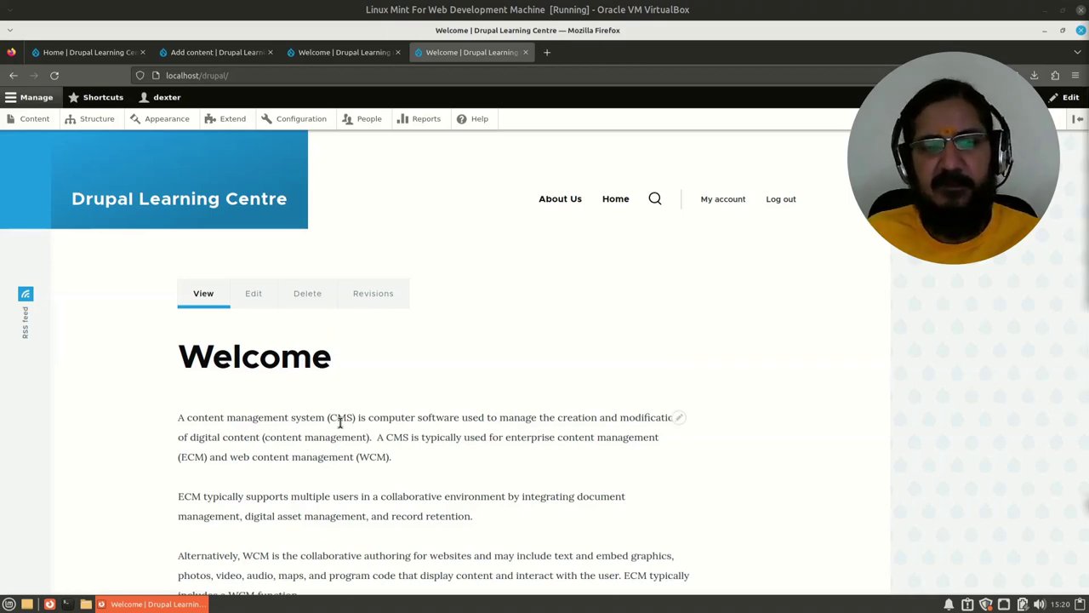
Go from the Appearance theme list to the Olivero Block layout page
{"action": "scroll", "coordinate": [323, 430], "scroll_direction": "down", "scroll_amount": 1}
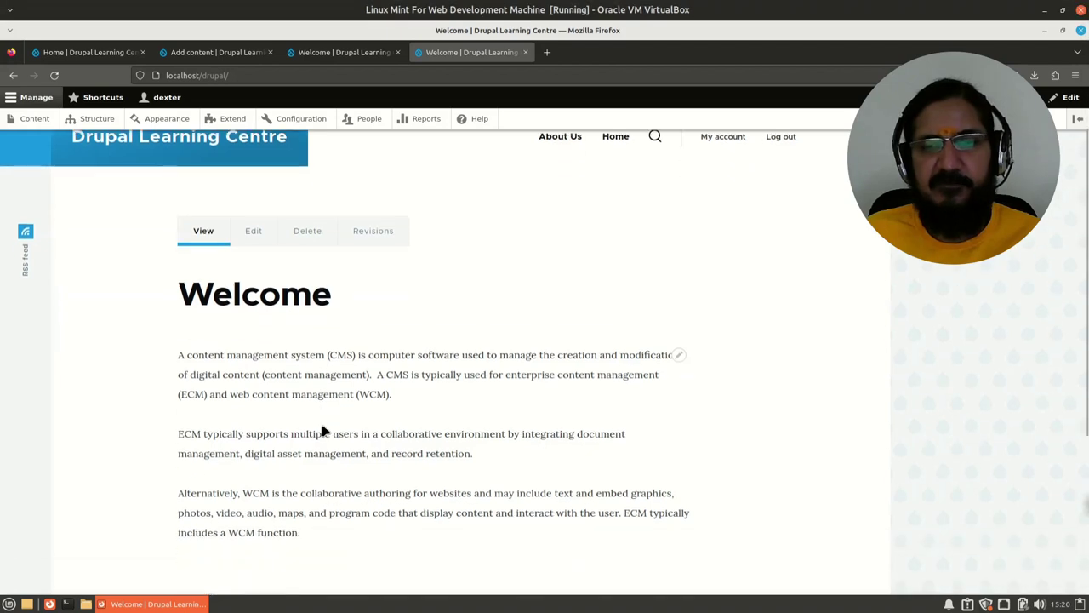
{"action": "scroll", "coordinate": [324, 431], "scroll_direction": "up", "scroll_amount": 1}
{"action": "scroll", "coordinate": [323, 431], "scroll_direction": "down", "scroll_amount": 1}
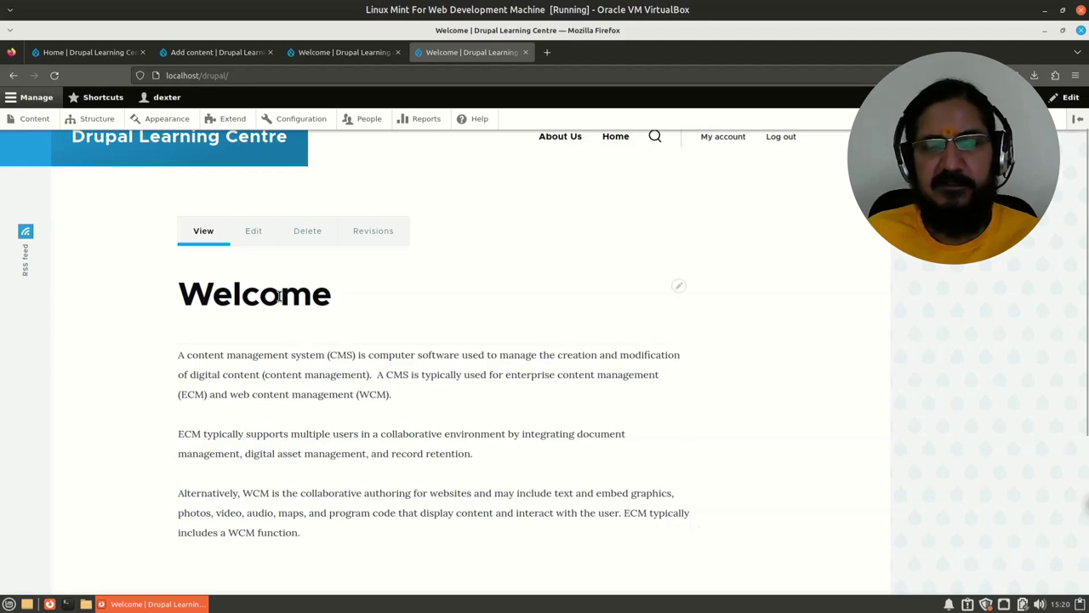
{"action": "mouse_move", "coordinate": [426, 374]}
{"action": "scroll", "coordinate": [321, 389], "scroll_direction": "up", "scroll_amount": 1}
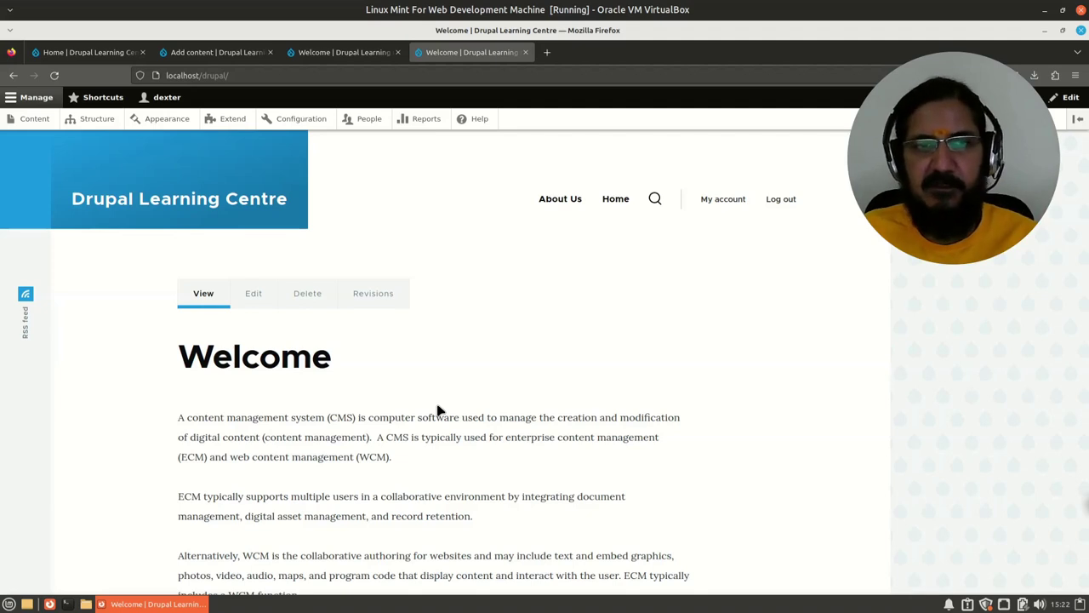
{"action": "mouse_move", "coordinate": [372, 231]}
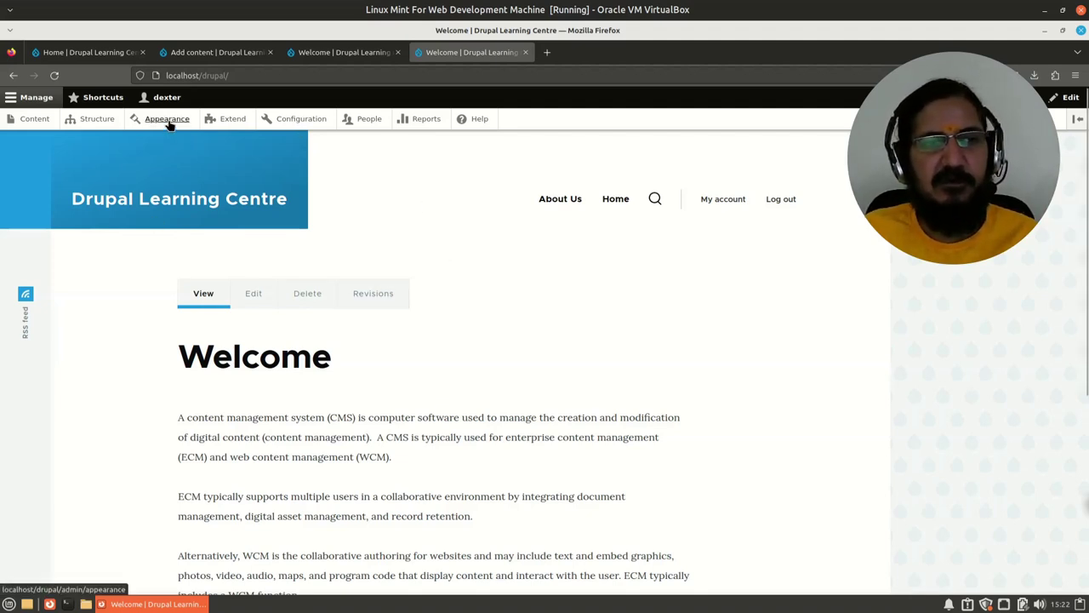
{"action": "left_click", "coordinate": [167, 121]}
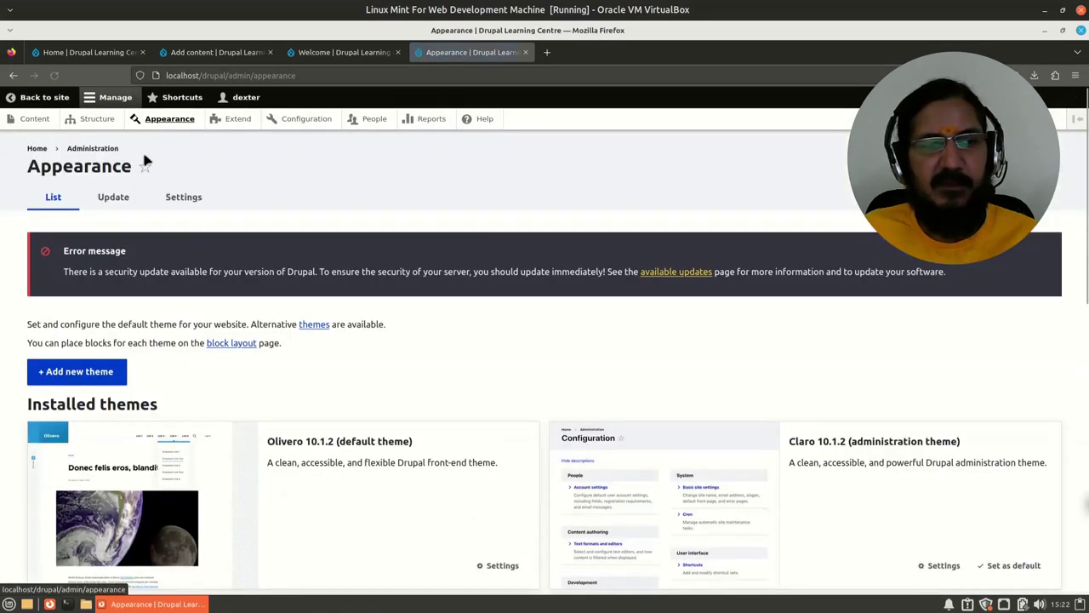
{"action": "left_click", "coordinate": [228, 345]}
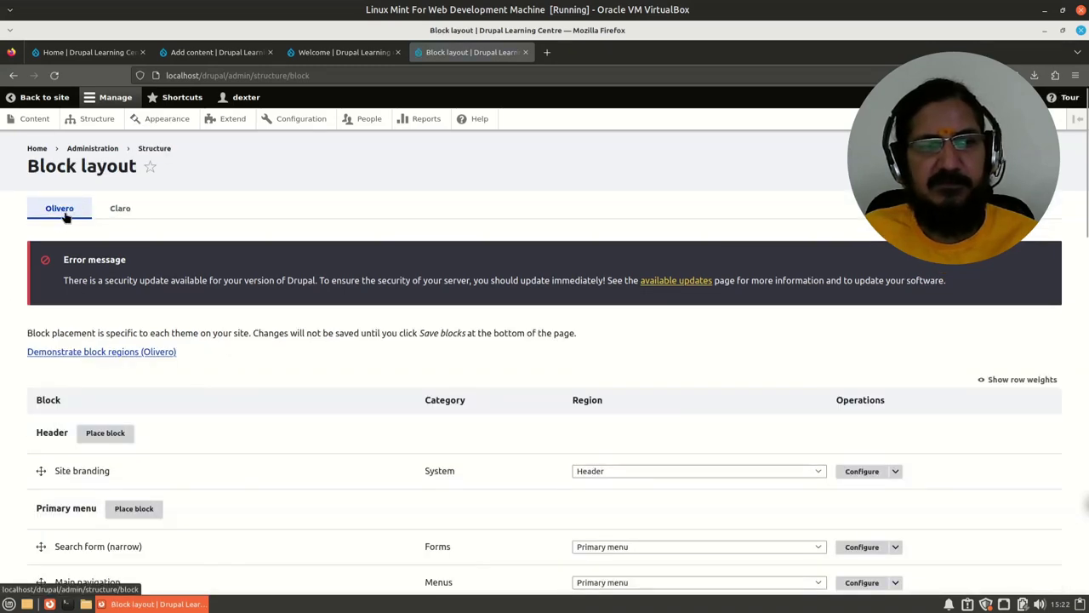
Open Demonstrate block regions (Olivero) to show yellow Hero, Highlighted, Breadcrumb, Content and Sidebar regions
{"action": "left_click", "coordinate": [153, 352]}
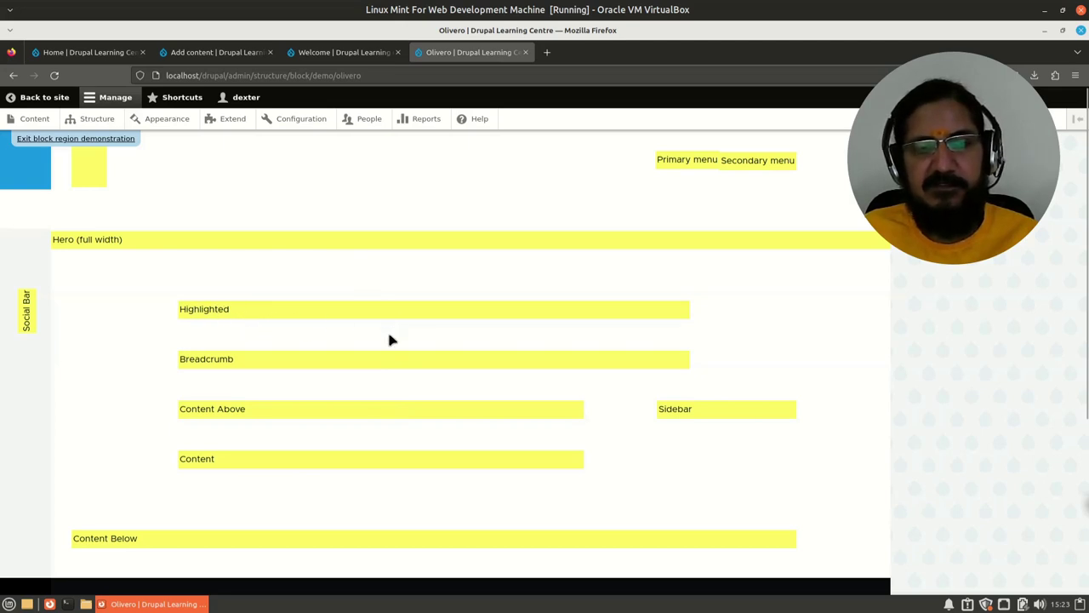
In the Add content tab, go via the Welcome home page and Structure to Block layout
{"action": "left_click", "coordinate": [222, 53]}
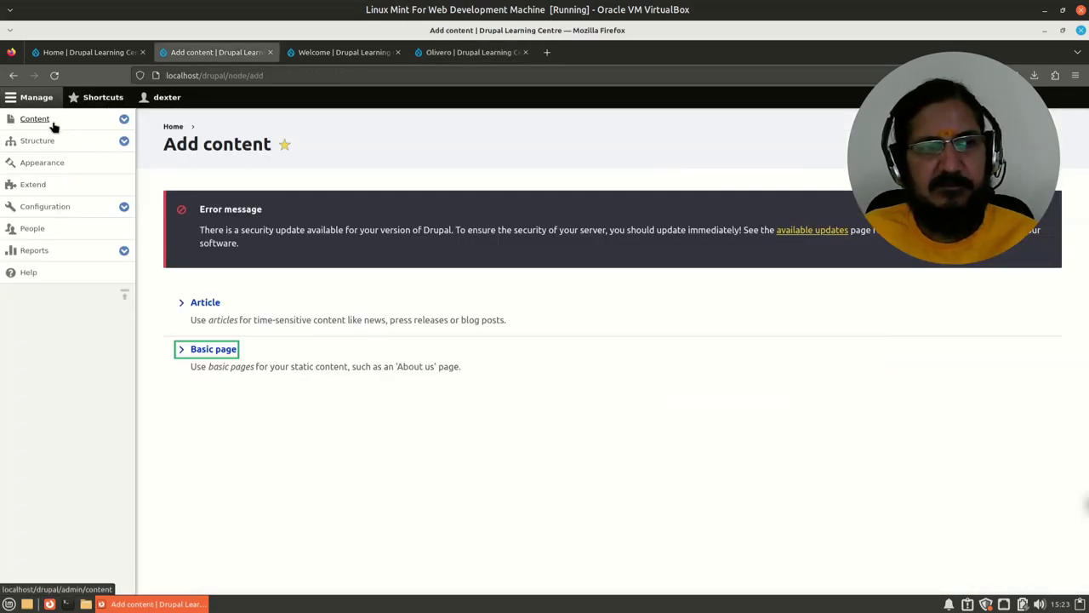
{"action": "left_click", "coordinate": [172, 128]}
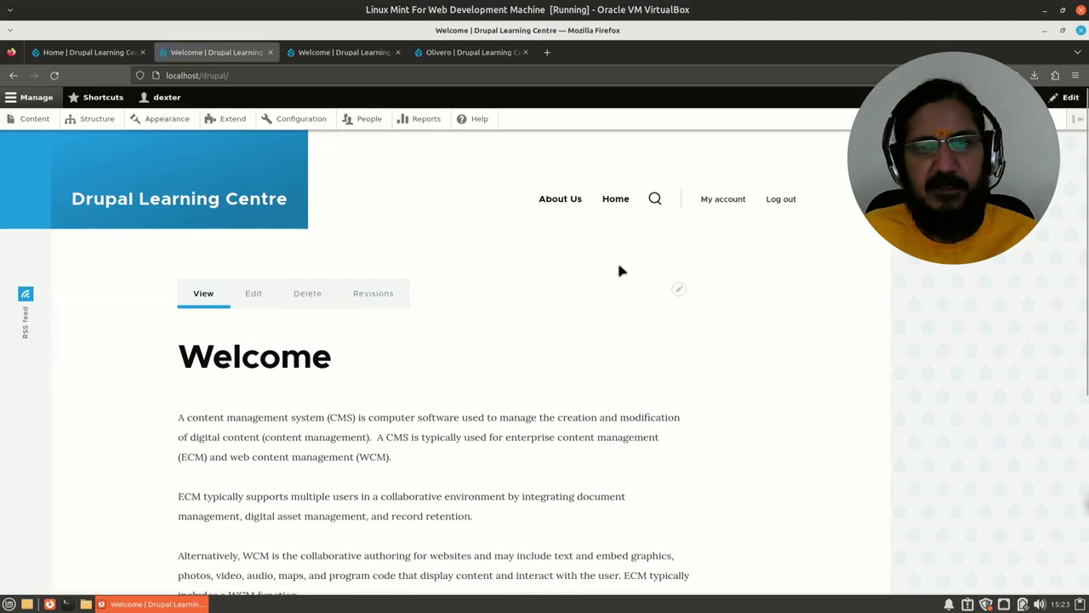
{"action": "left_click", "coordinate": [615, 200]}
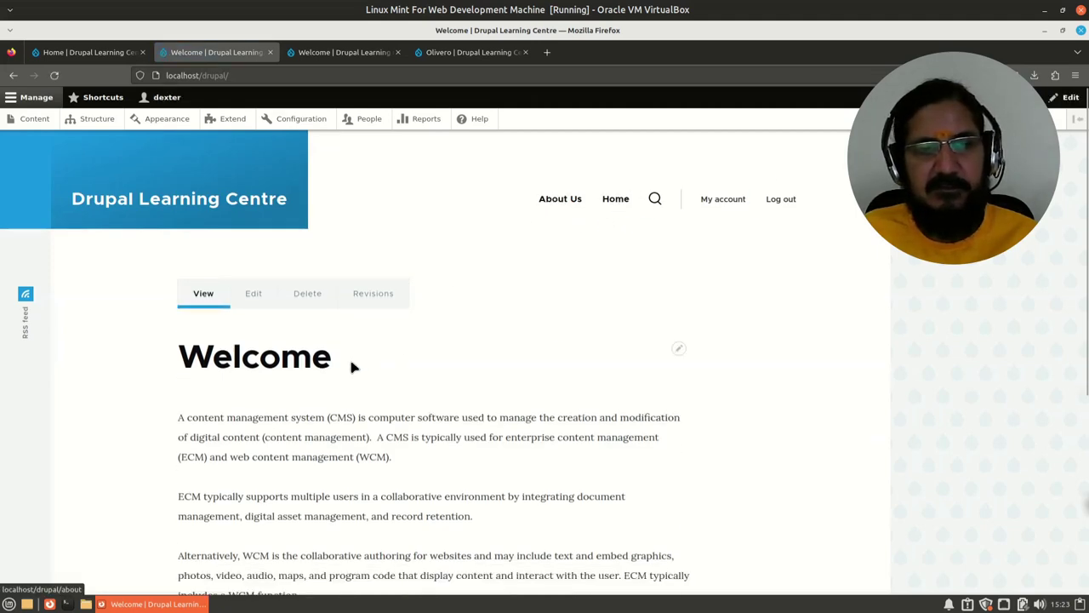
{"action": "left_click", "coordinate": [94, 122]}
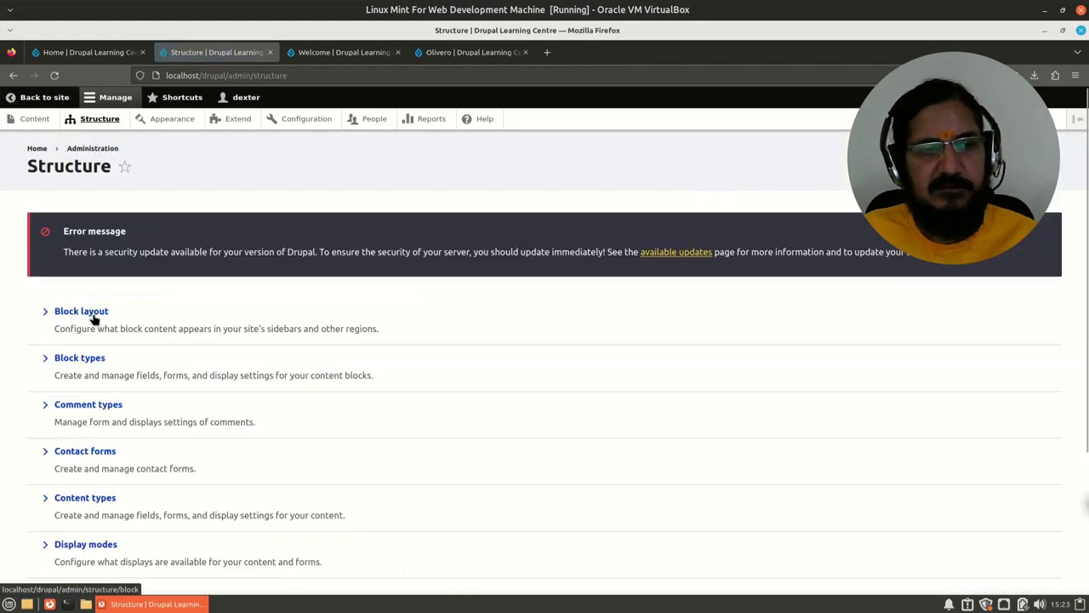
{"action": "left_click", "coordinate": [93, 313]}
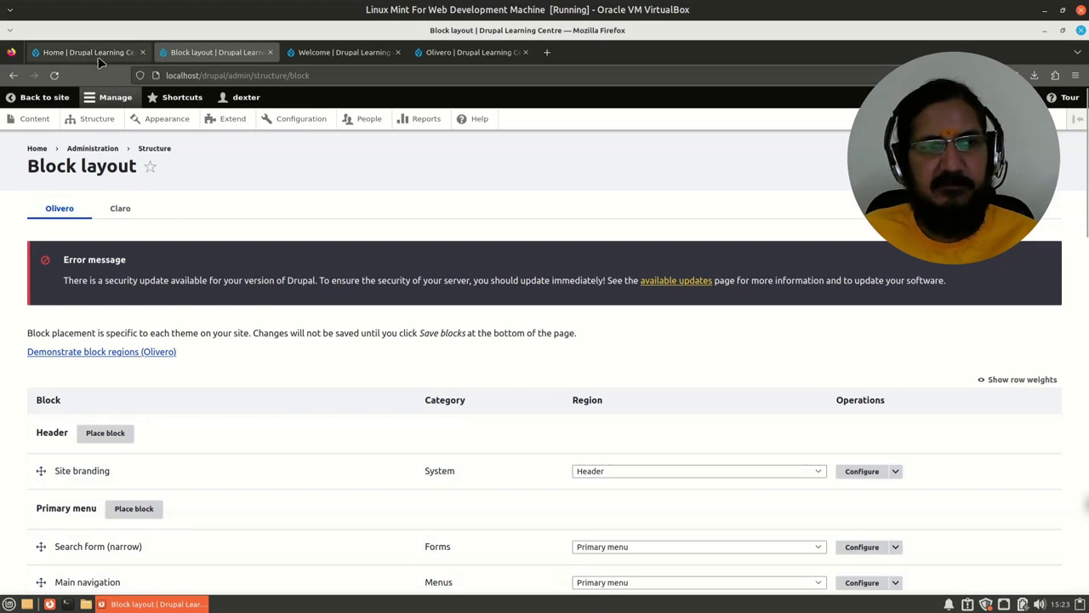
View the Olivero region demonstration, then select the Welcome page body paragraphs for comparison
{"action": "left_click", "coordinate": [473, 52]}
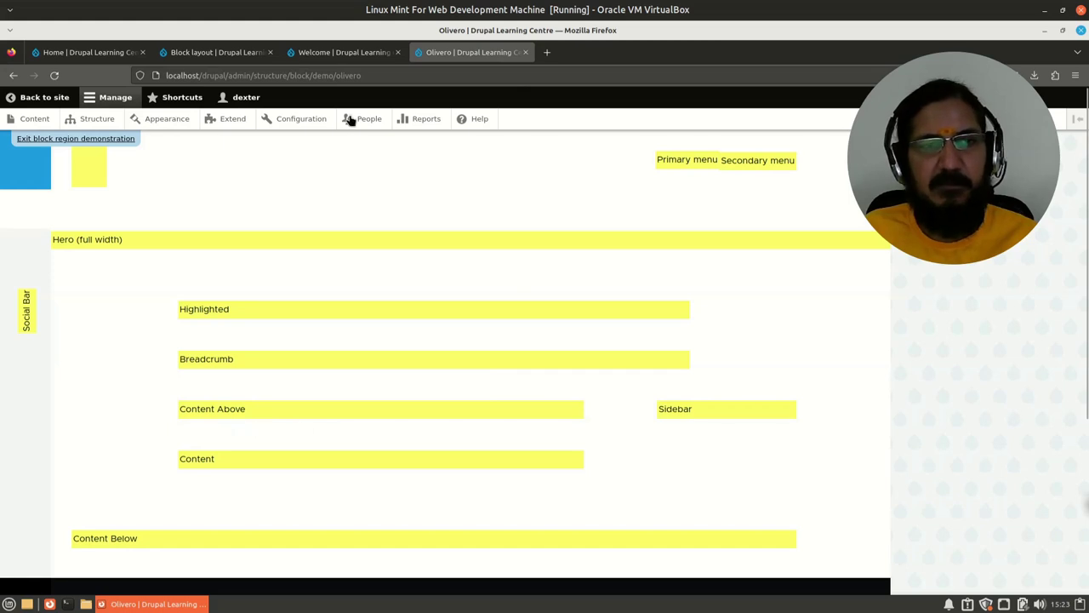
{"action": "left_click", "coordinate": [317, 53]}
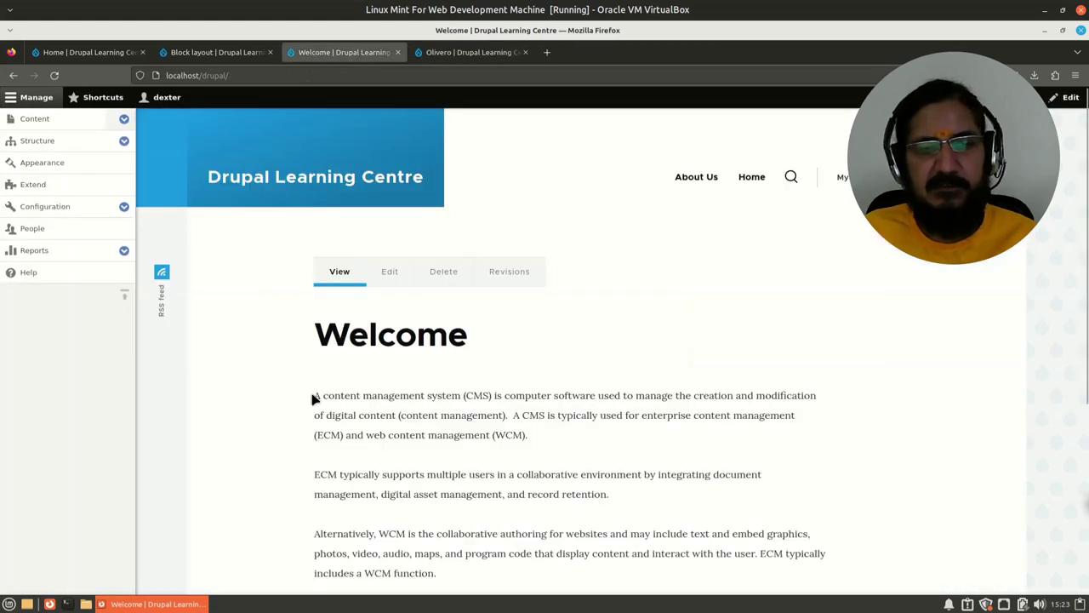
{"action": "left_click_drag", "start_coordinate": [313, 396], "coordinate": [424, 555]}
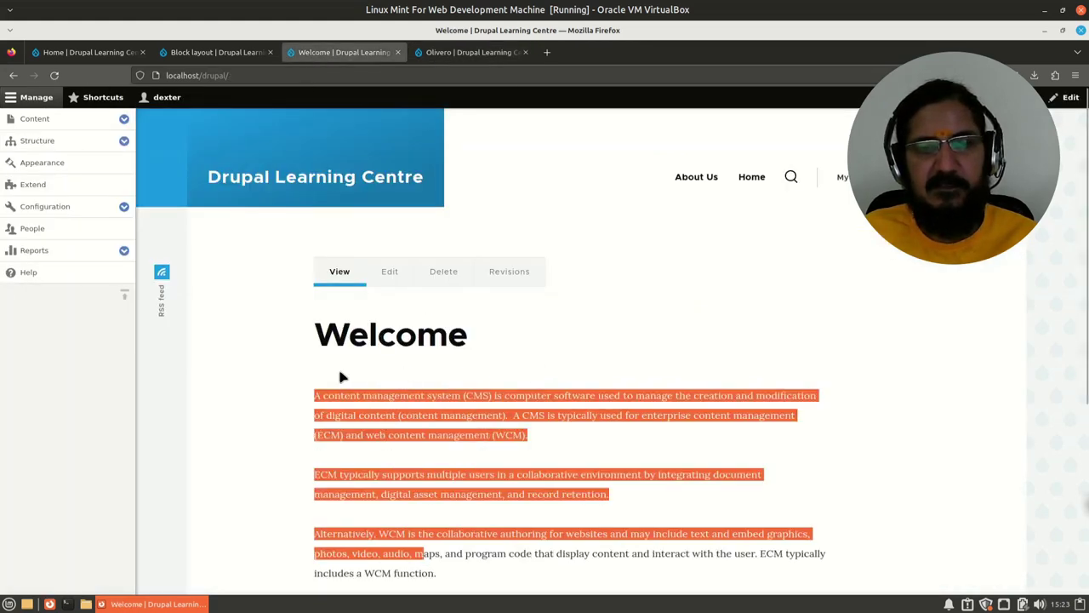
{"action": "left_click", "coordinate": [469, 54]}
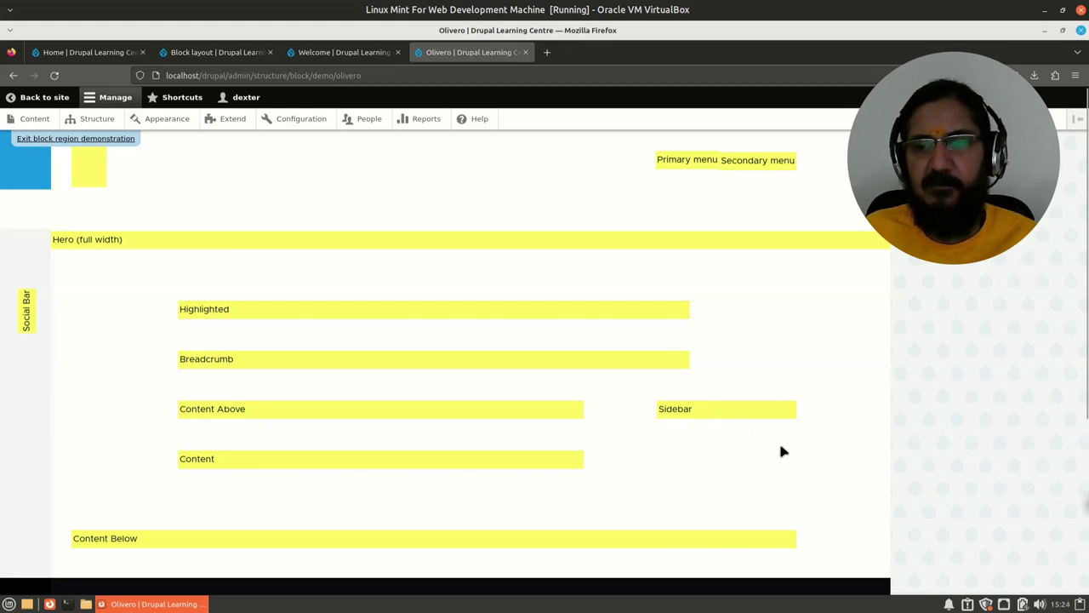
{"action": "scroll", "coordinate": [128, 538], "scroll_direction": "down", "scroll_amount": 1}
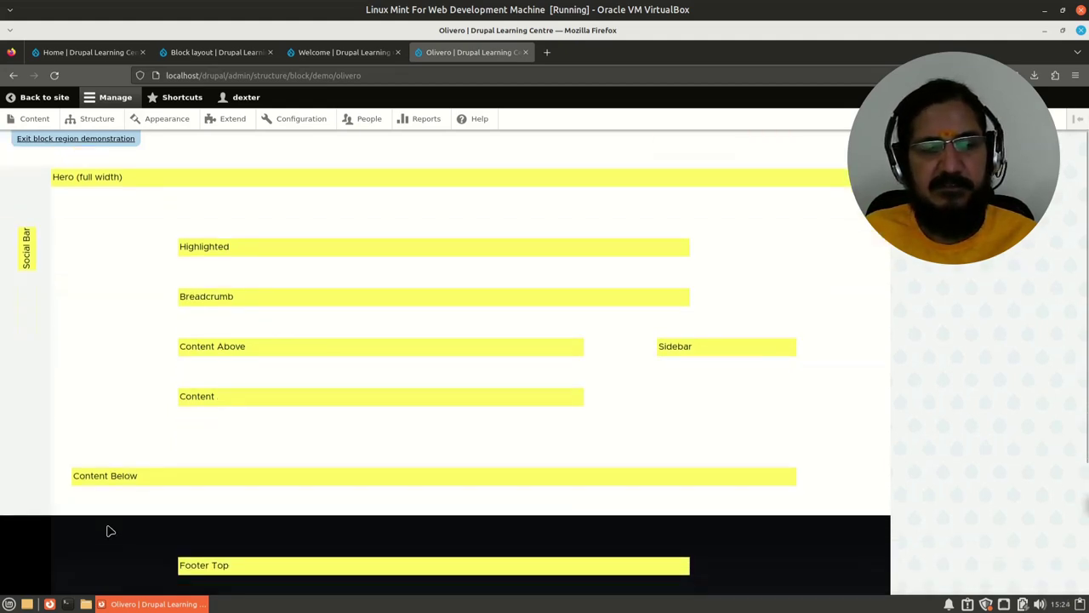
{"action": "scroll", "coordinate": [340, 476], "scroll_direction": "down", "scroll_amount": 3}
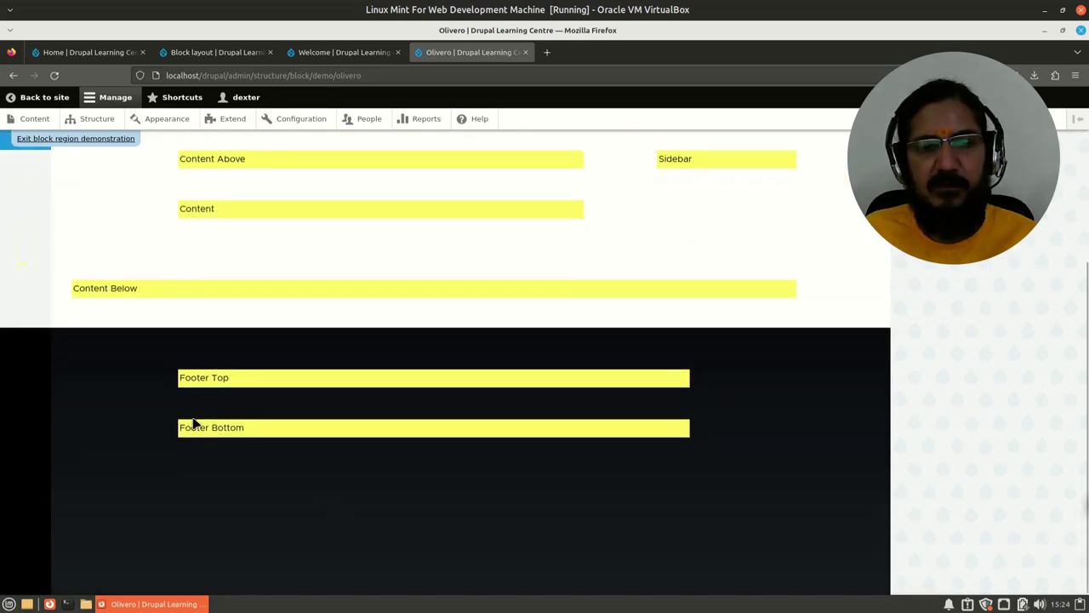
{"action": "scroll", "coordinate": [562, 520], "scroll_direction": "up", "scroll_amount": 1}
{"action": "scroll", "coordinate": [562, 520], "scroll_direction": "up", "scroll_amount": 2}
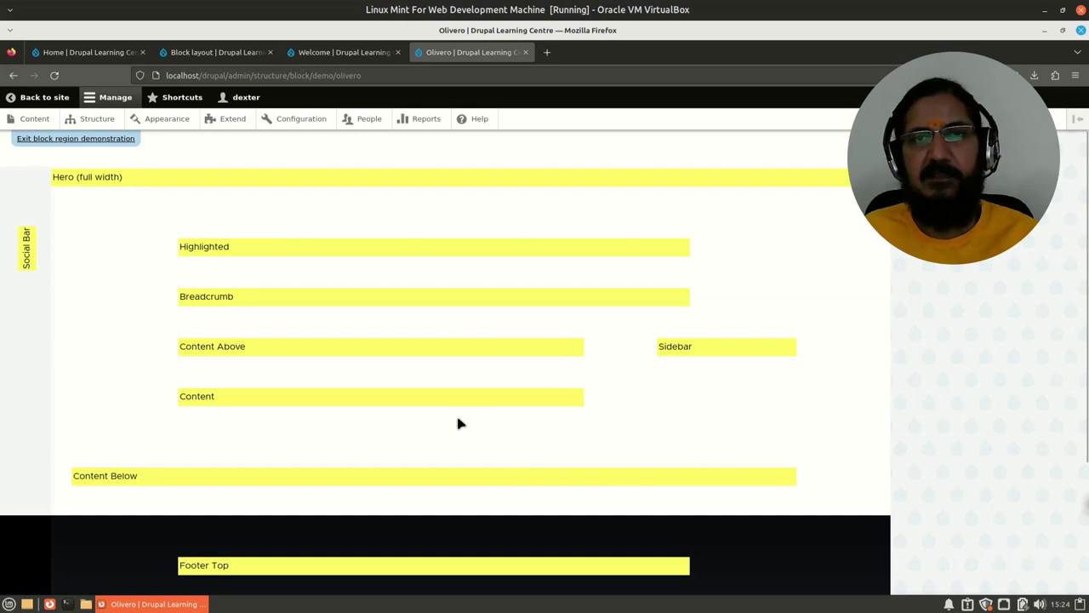
Return to the Welcome front page with its CMS, ECM and WCM text, clearing the selection
{"action": "left_click", "coordinate": [327, 52]}
{"action": "left_click", "coordinate": [276, 456]}
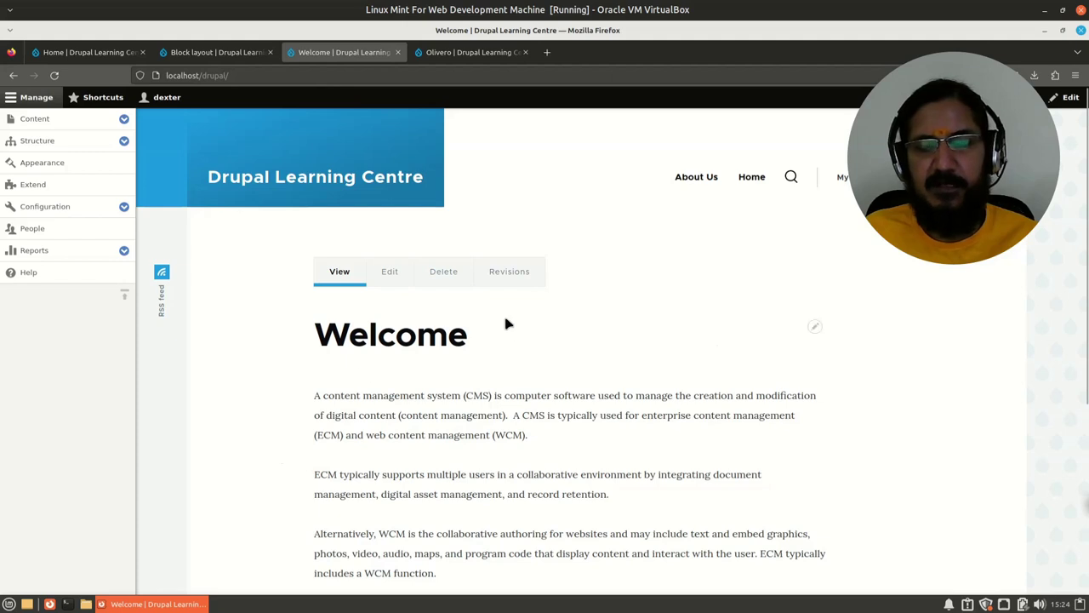
{"action": "scroll", "coordinate": [473, 521], "scroll_direction": "down", "scroll_amount": 1}
{"action": "scroll", "coordinate": [528, 503], "scroll_direction": "up", "scroll_amount": 1}
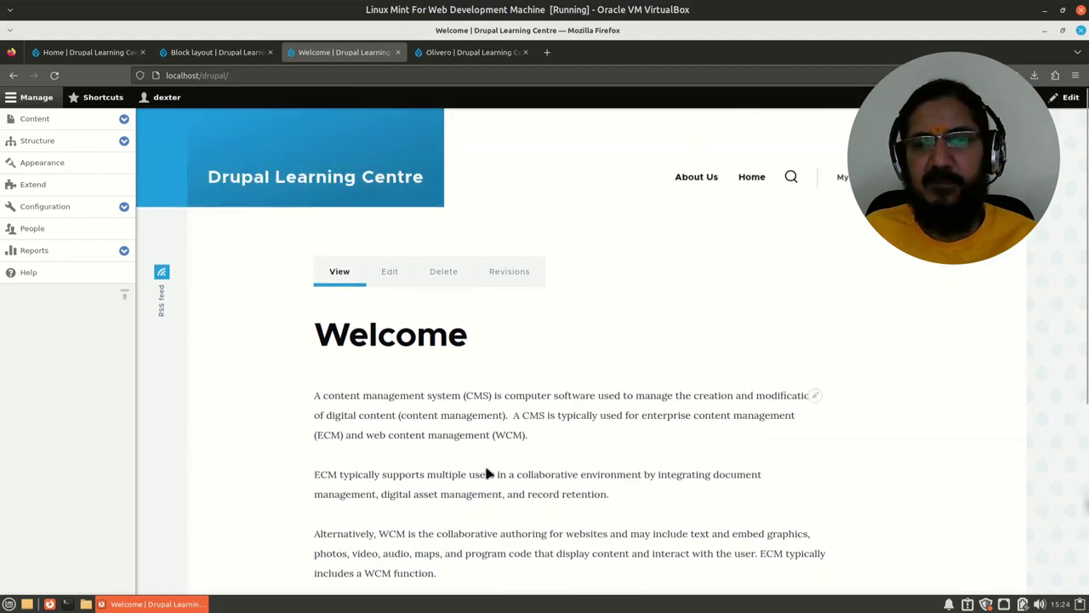